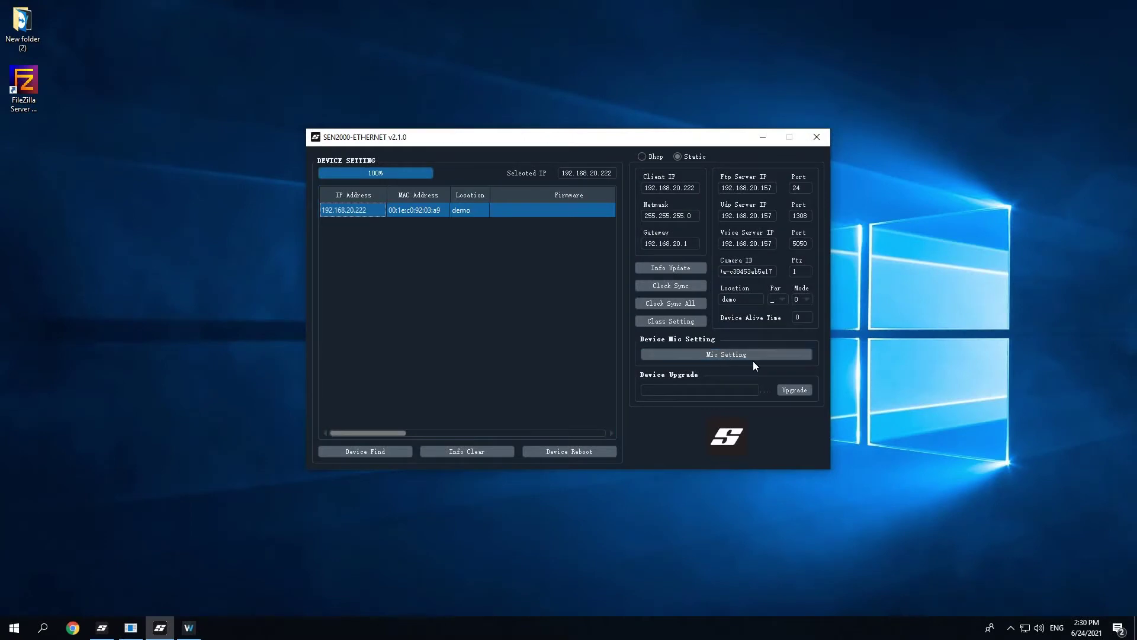
Connect the sensor microphone and apply a -23 threshold with 120 gain
{"action": "left_click", "coordinate": [712, 354]}
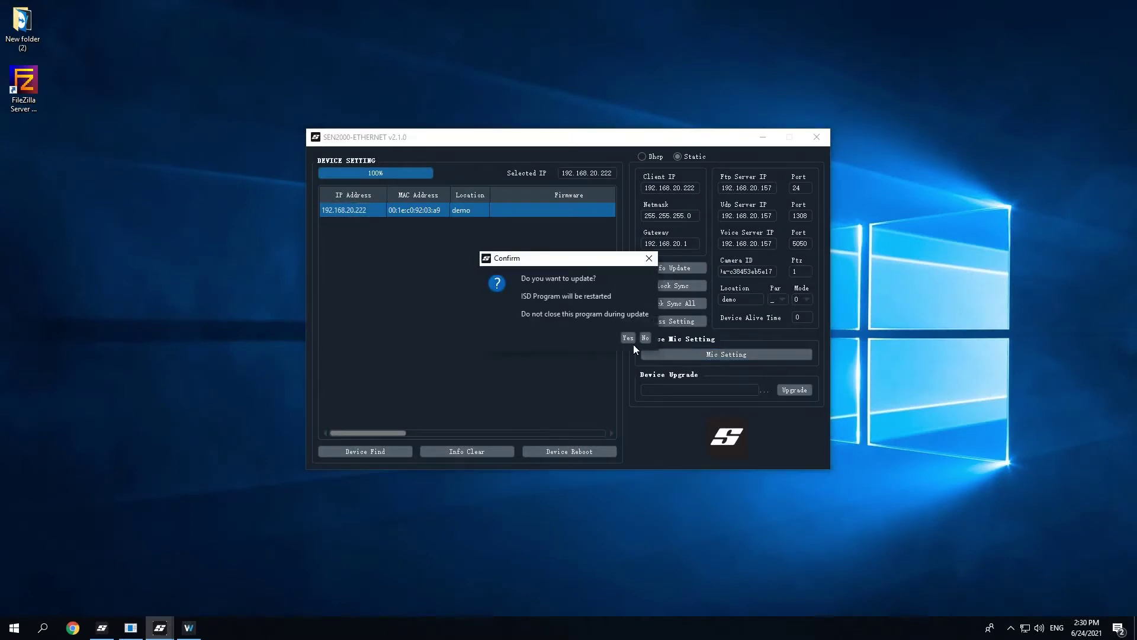
{"action": "left_click", "coordinate": [627, 338]}
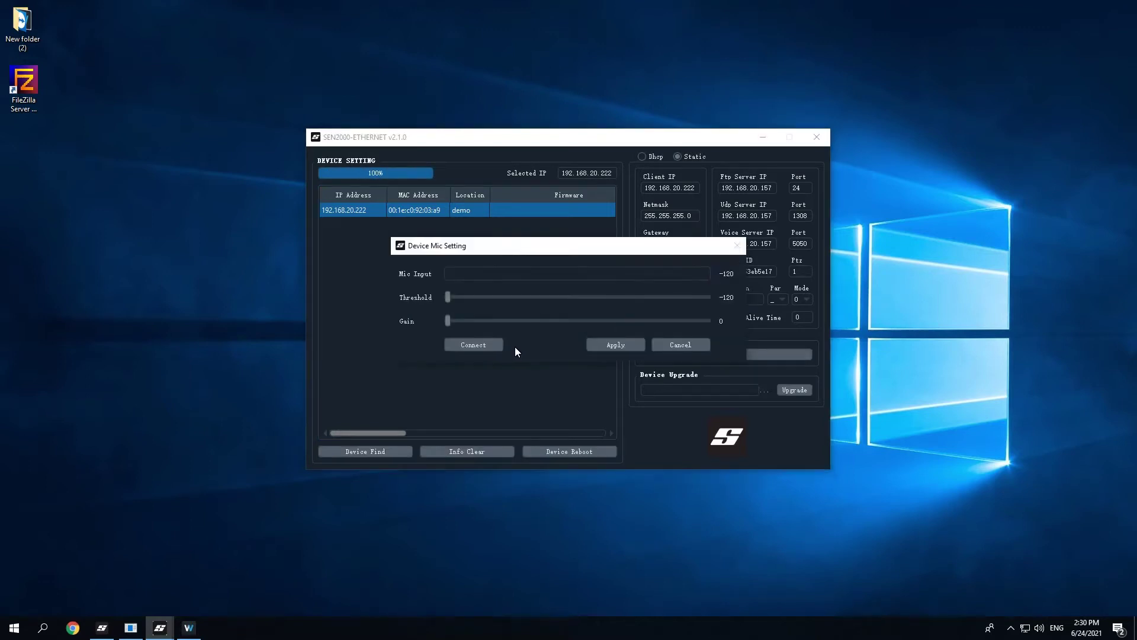
{"action": "left_click", "coordinate": [471, 345]}
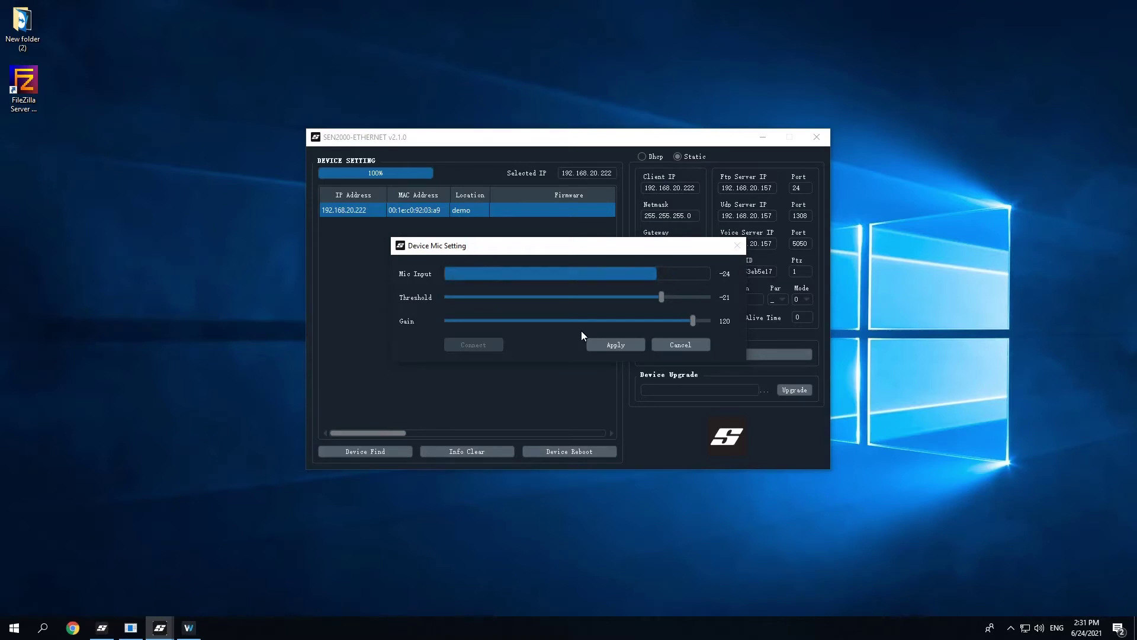
{"action": "mouse_move", "coordinate": [661, 297]}
{"action": "left_mouse_down"}
{"action": "mouse_move", "coordinate": [678, 297]}
{"action": "mouse_move", "coordinate": [664, 299]}
{"action": "left_mouse_up"}
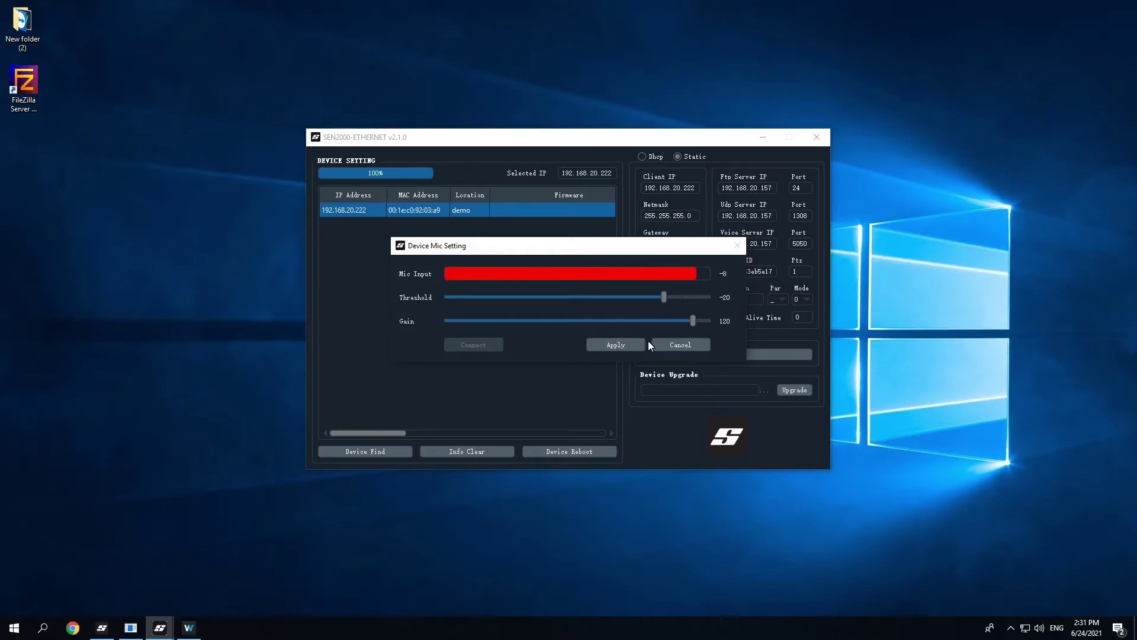
{"action": "left_click_drag", "start_coordinate": [659, 300], "coordinate": [657, 300]}
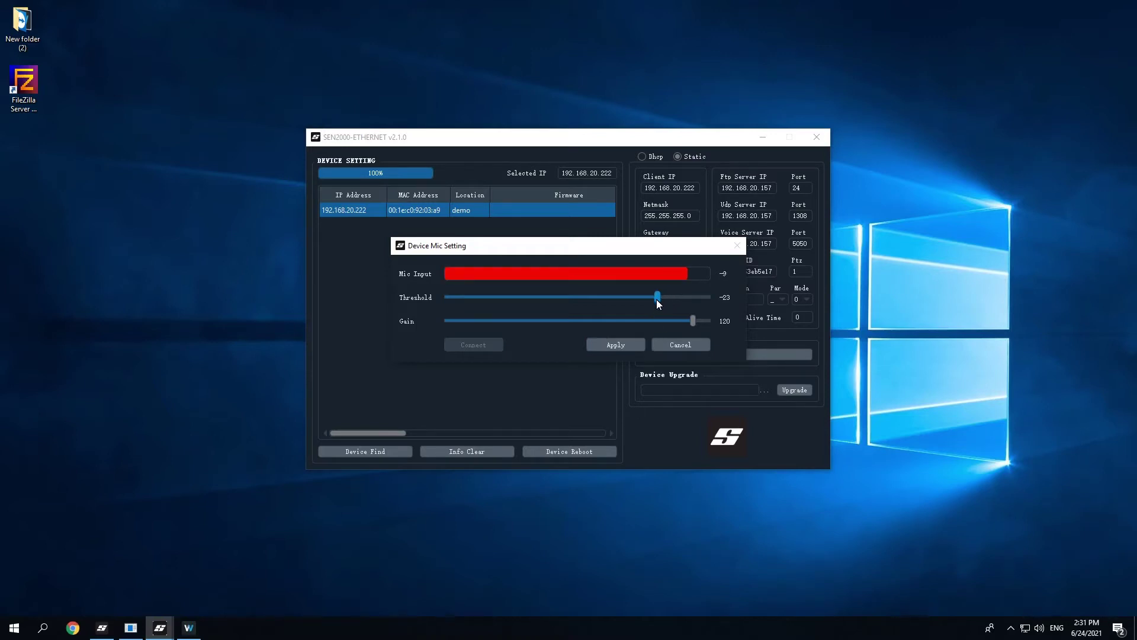
{"action": "left_click", "coordinate": [637, 342]}
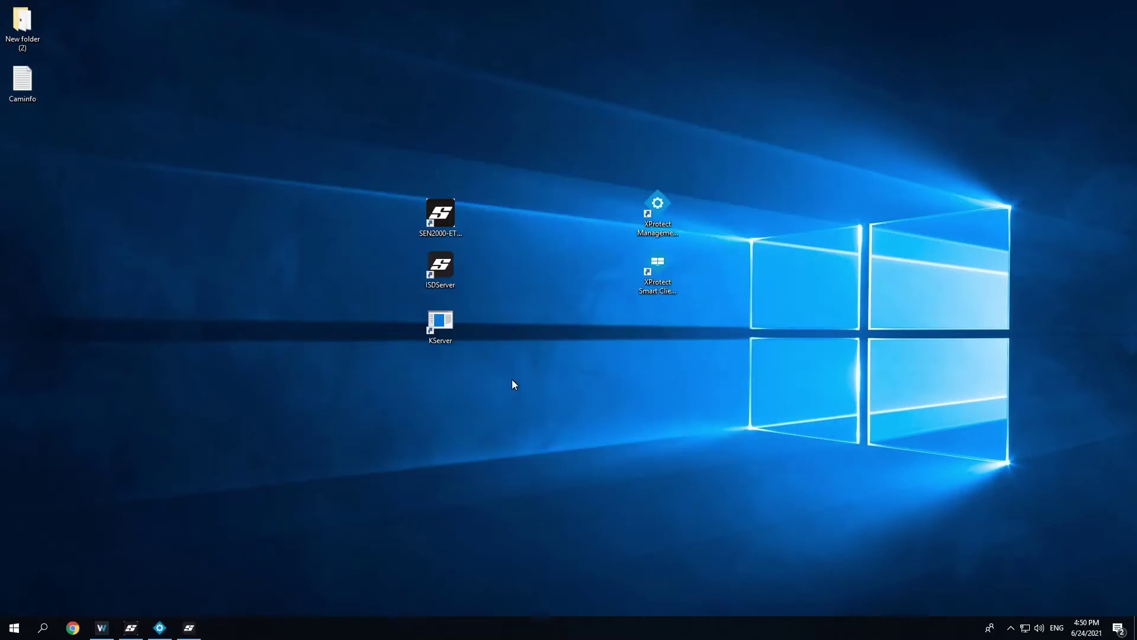
Start the ISD server and launch K Server on port 5050, minimizing both windows
{"action": "left_click", "coordinate": [188, 627]}
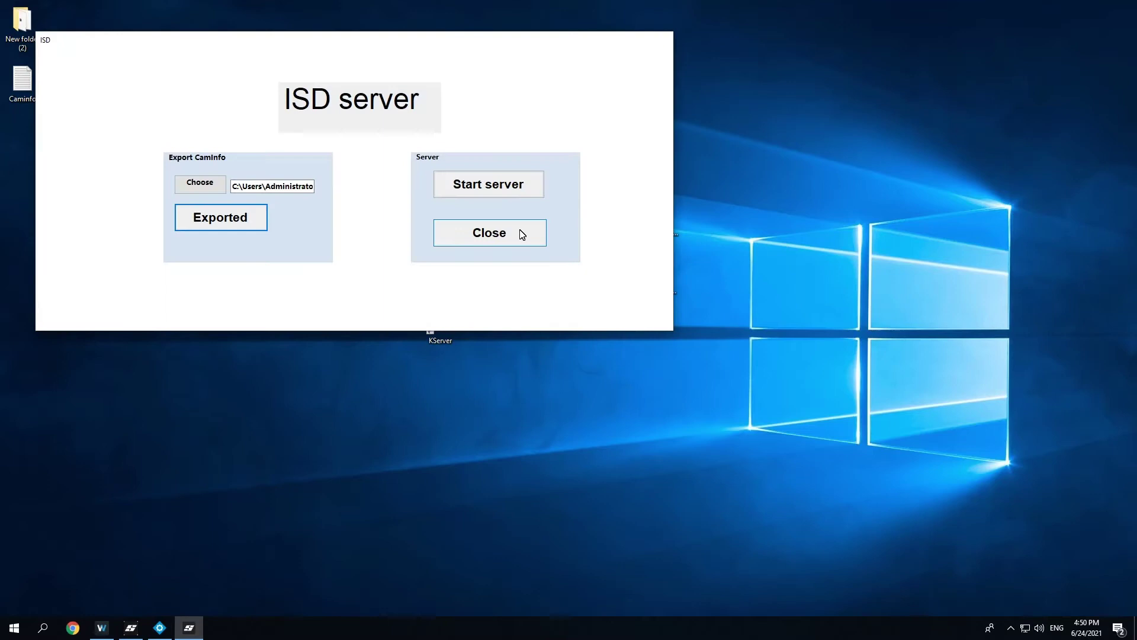
{"action": "left_click", "coordinate": [486, 187]}
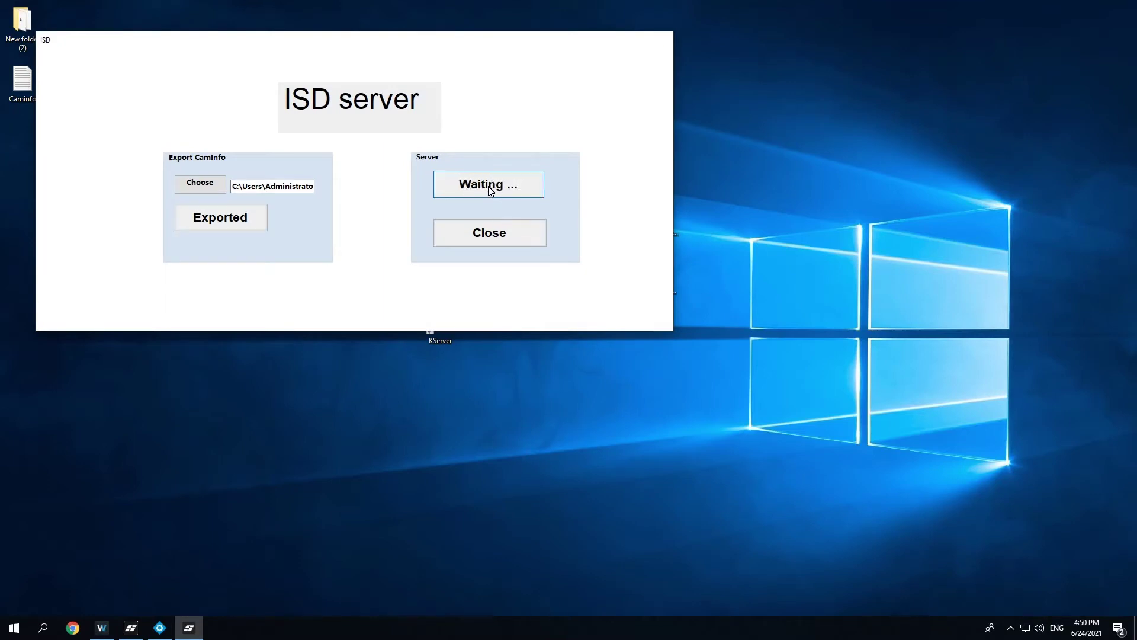
{"action": "left_click", "coordinate": [188, 628]}
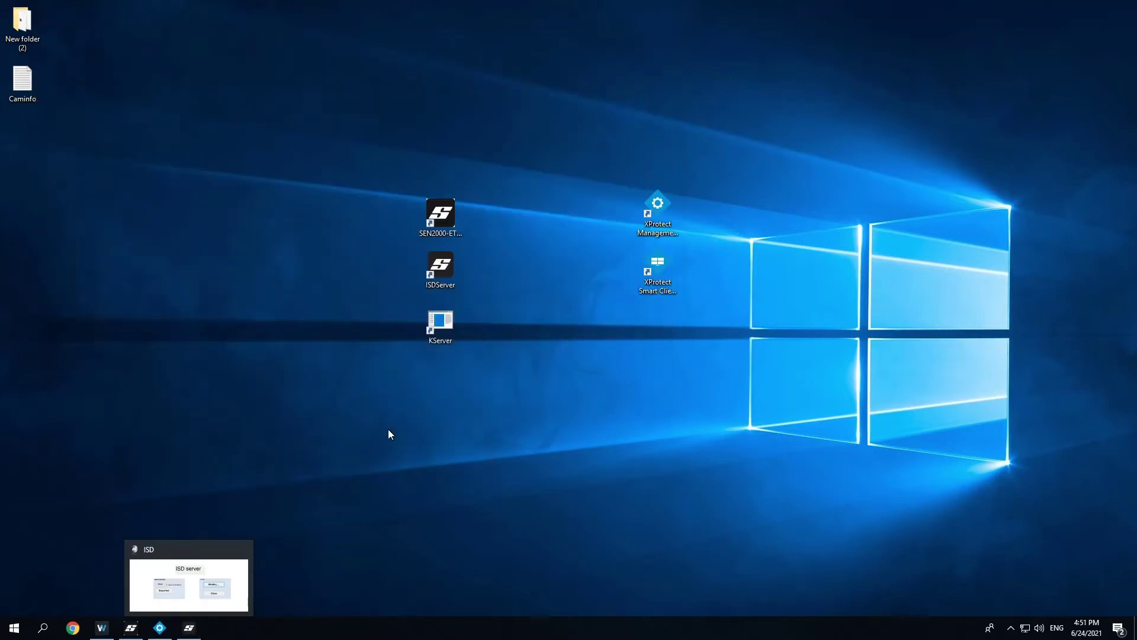
{"action": "double_click", "coordinate": [440, 327]}
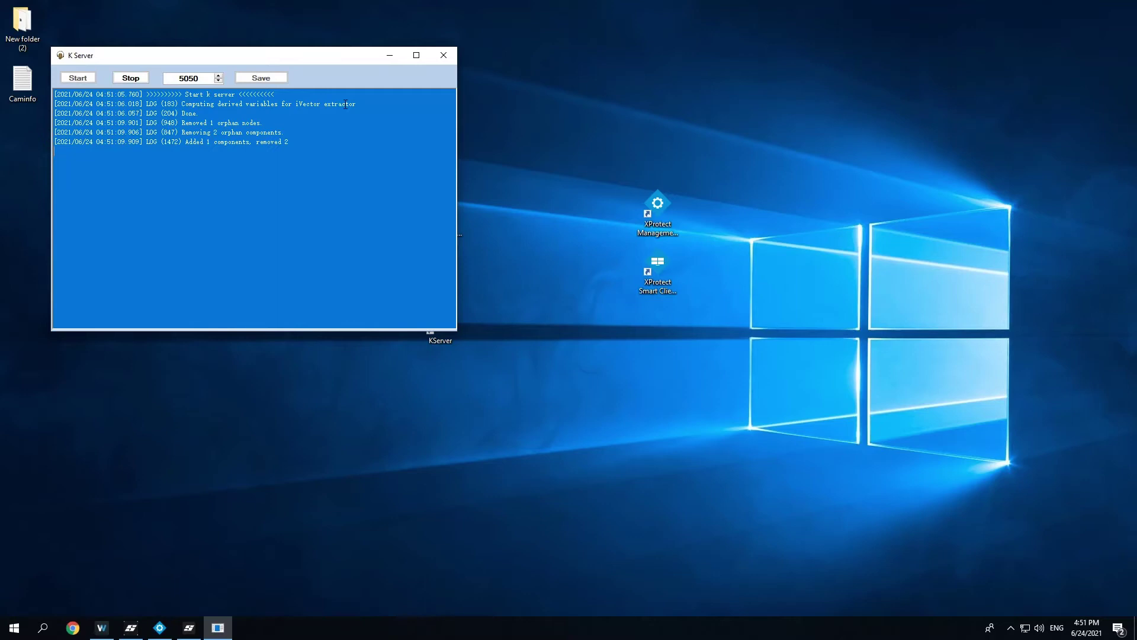
{"action": "left_click", "coordinate": [390, 58]}
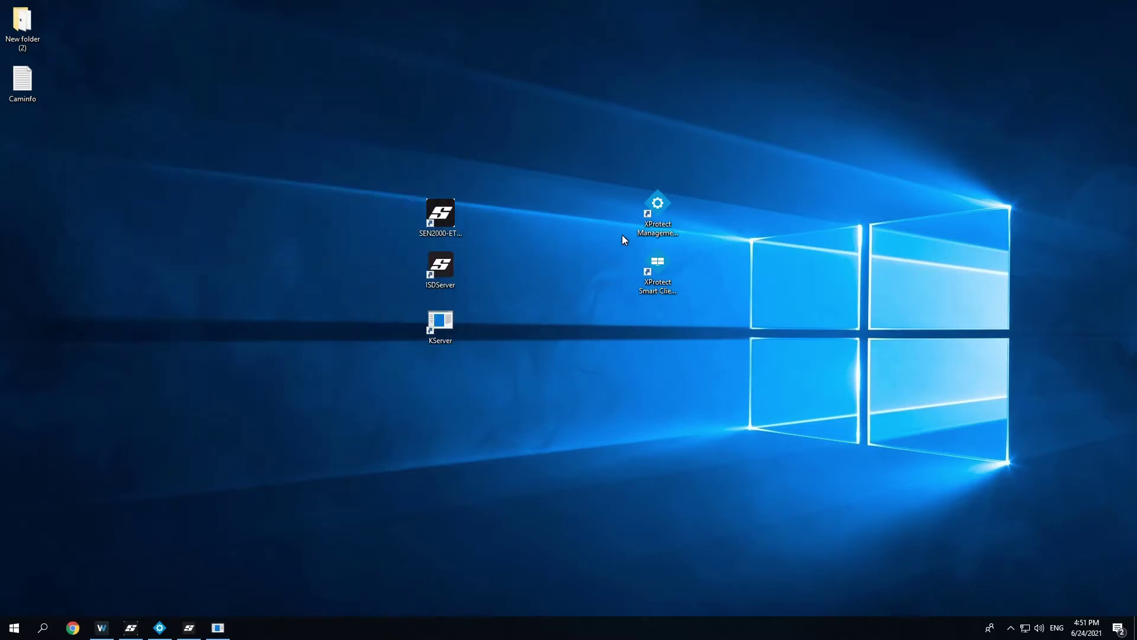
Log in to the local management server and dismiss the trial license notice
{"action": "left_click", "coordinate": [659, 204]}
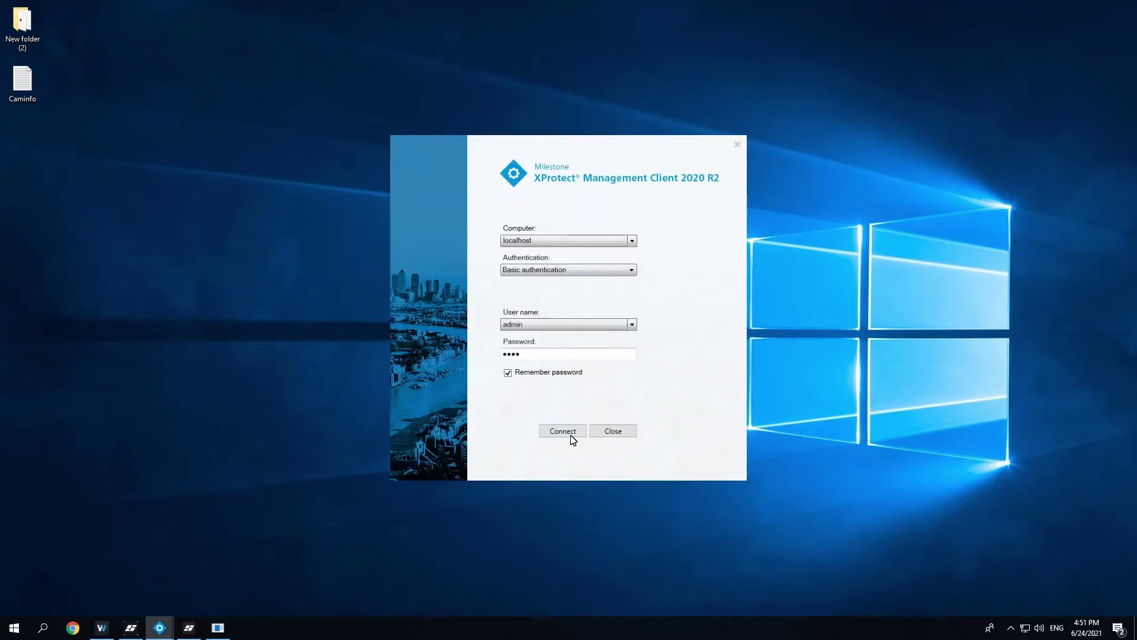
{"action": "left_click", "coordinate": [567, 432]}
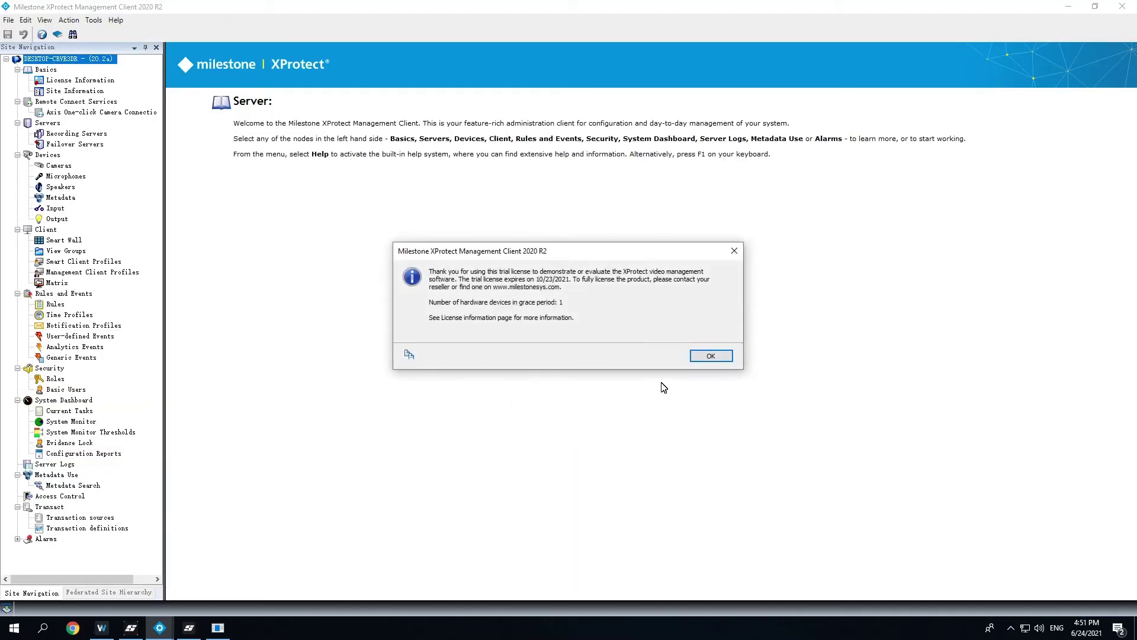
{"action": "left_click", "coordinate": [706, 359]}
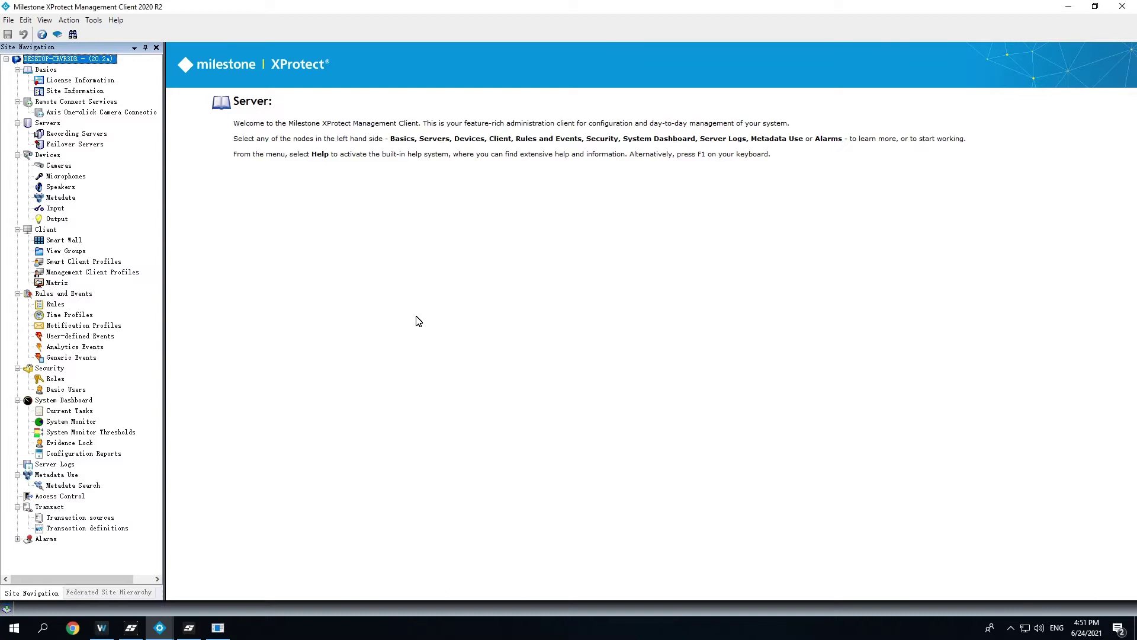
Show the AXIS M3046-V Live Camera's preview and properties under Recording Servers
{"action": "left_click", "coordinate": [87, 134]}
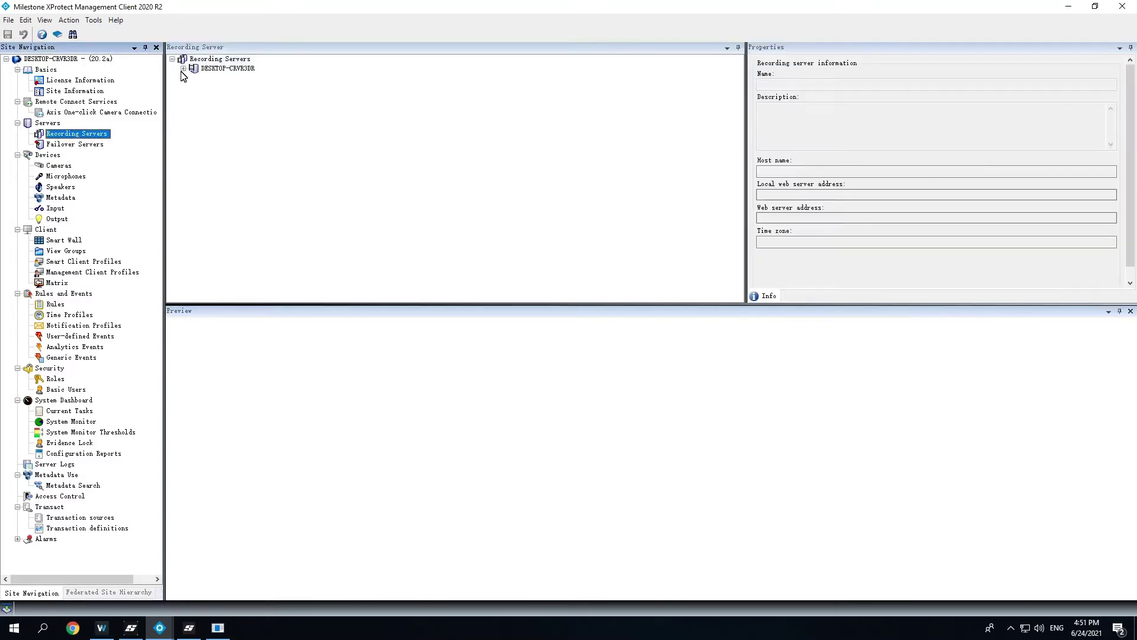
{"action": "left_click", "coordinate": [195, 78]}
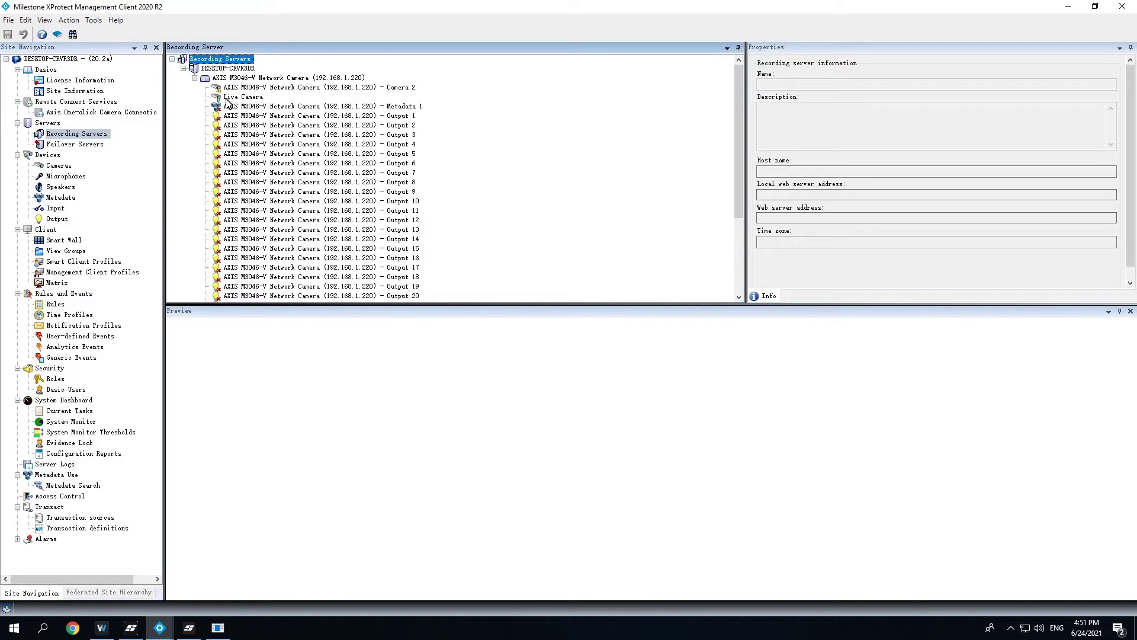
{"action": "left_click", "coordinate": [233, 97]}
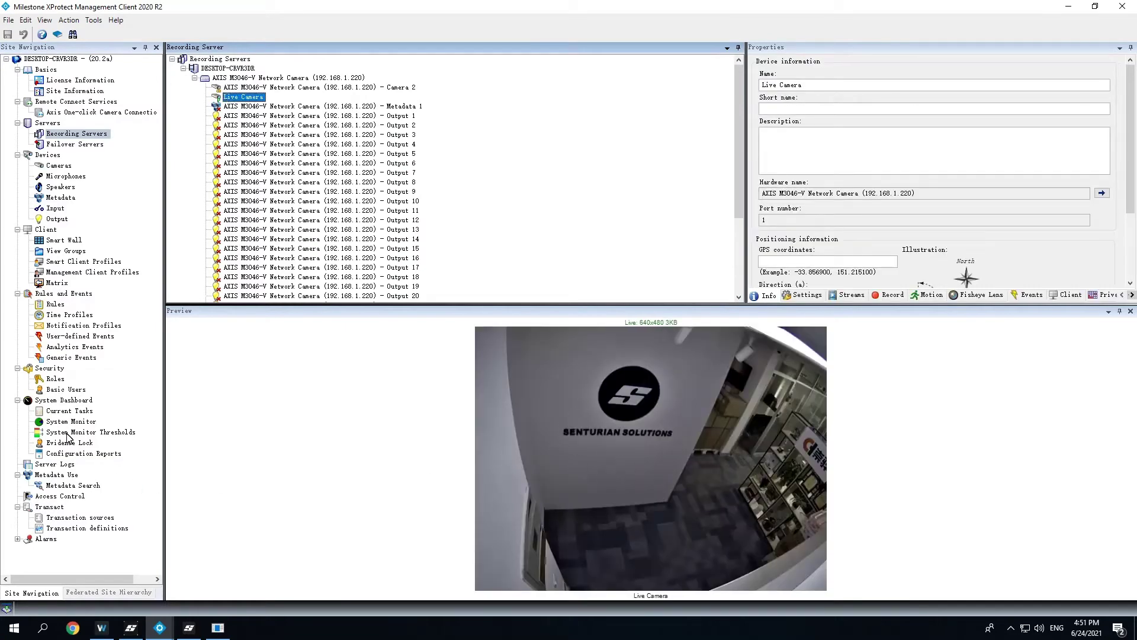
Create a new analytics event named ISDEvent and expand the Alarms section
{"action": "left_click", "coordinate": [71, 349]}
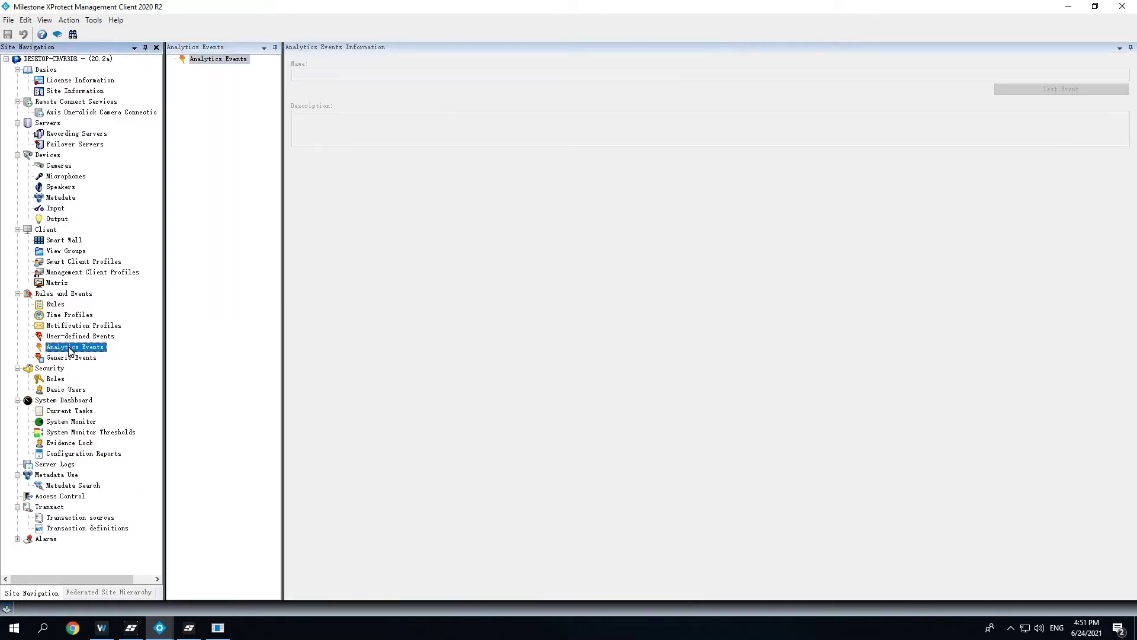
{"action": "left_click", "coordinate": [222, 59]}
{"action": "right_click", "coordinate": [229, 60]}
{"action": "left_click", "coordinate": [253, 69]}
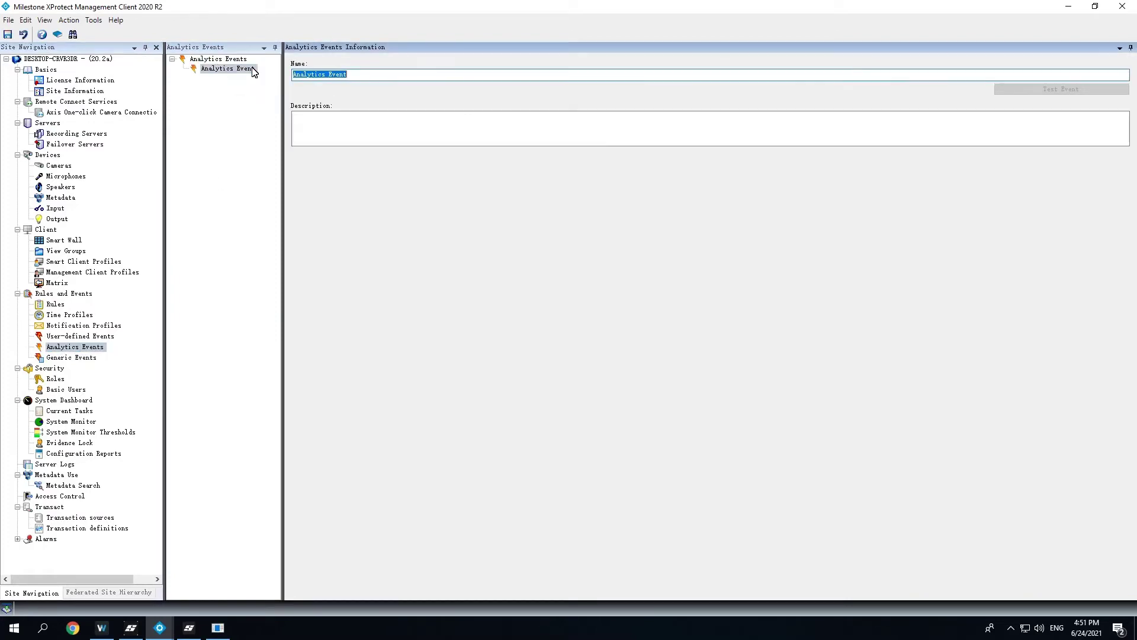
{"action": "type", "text": "ISDEvent"}
{"action": "left_click", "coordinate": [245, 256]}
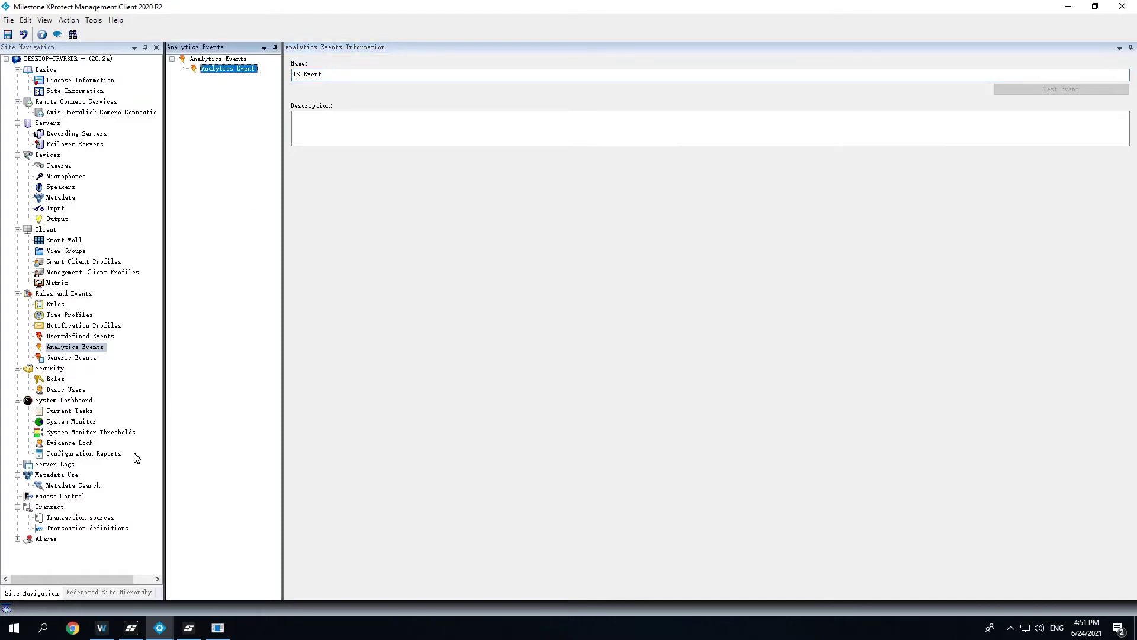
{"action": "left_click", "coordinate": [18, 540]}
Set the ISD alarm's triggering event to Analytics Events > Analytics Event
{"action": "left_click", "coordinate": [48, 554]}
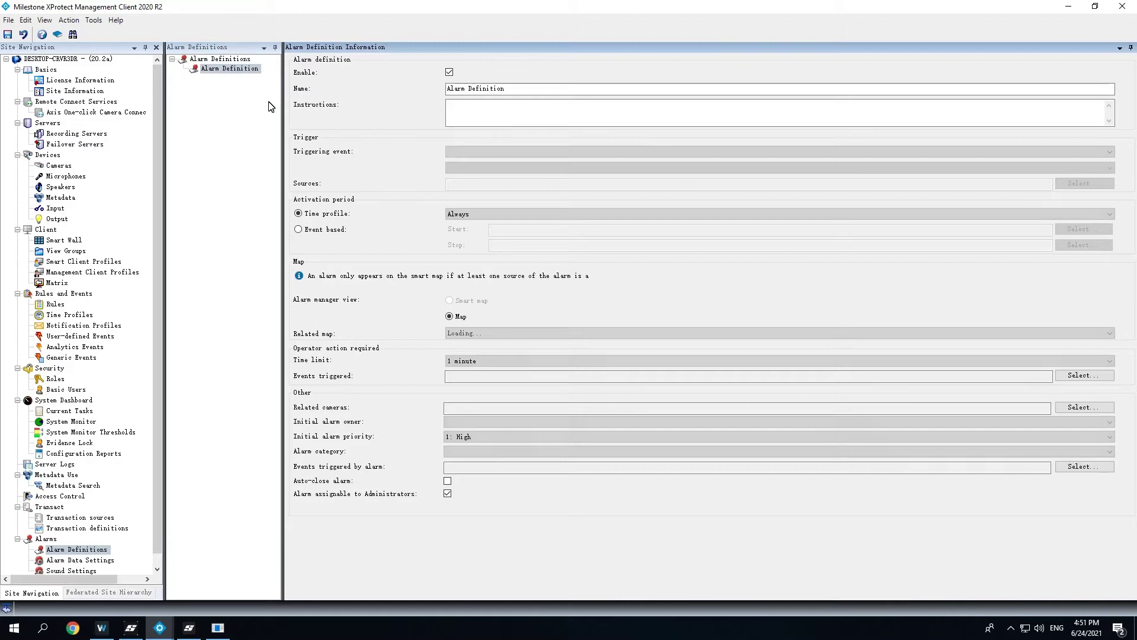
{"action": "type", "text": "ISD"}
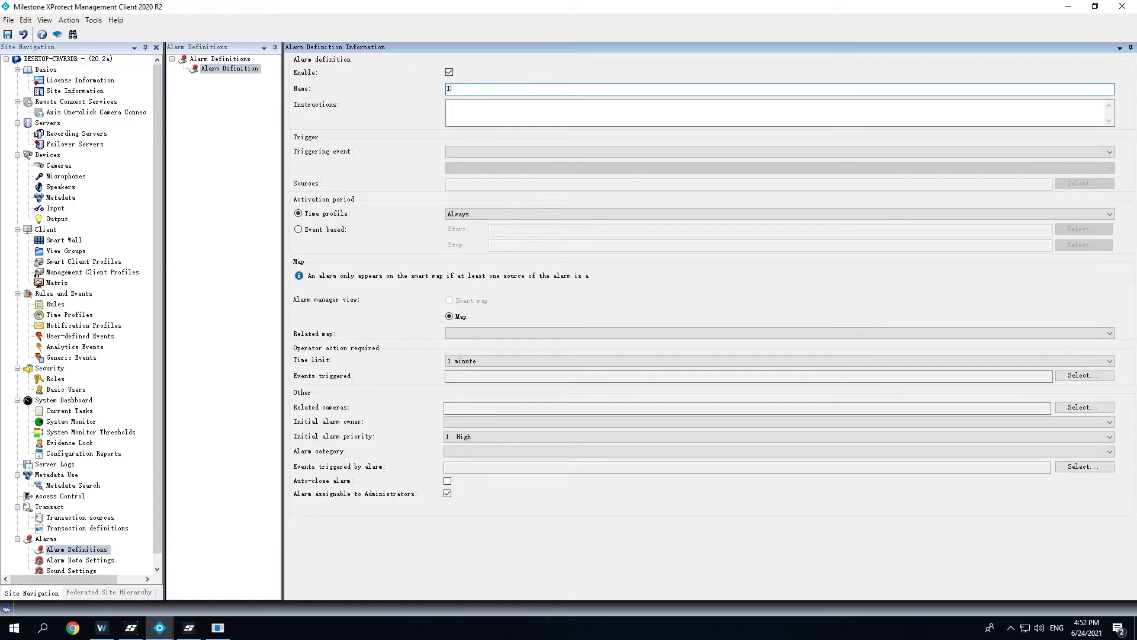
{"action": "left_click", "coordinate": [479, 153]}
{"action": "left_click", "coordinate": [480, 170]}
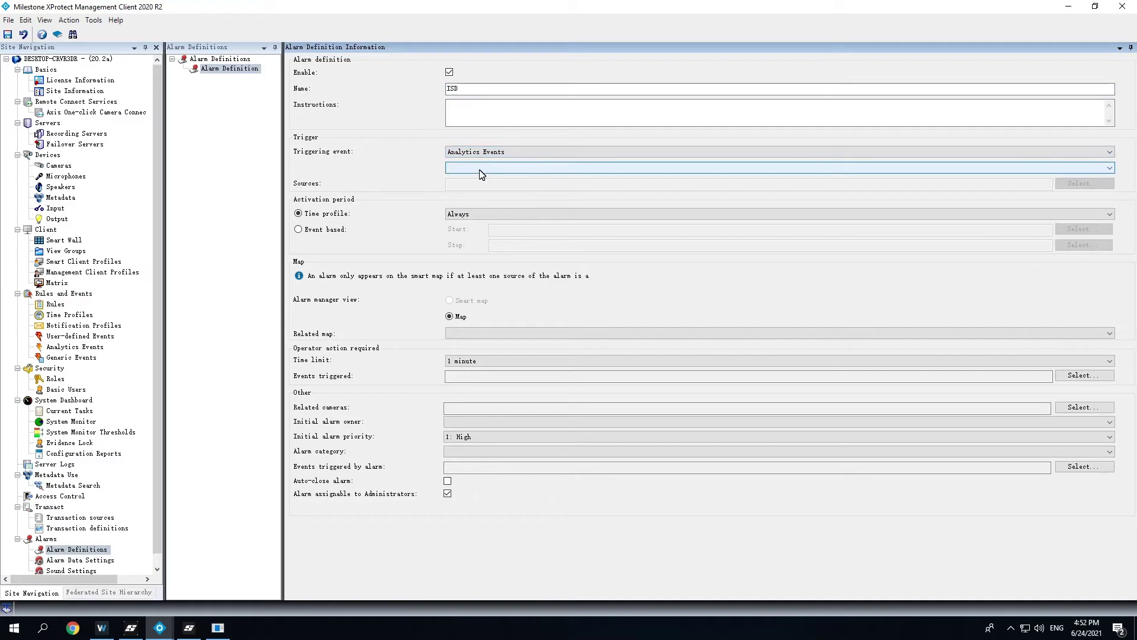
{"action": "left_click", "coordinate": [482, 170]}
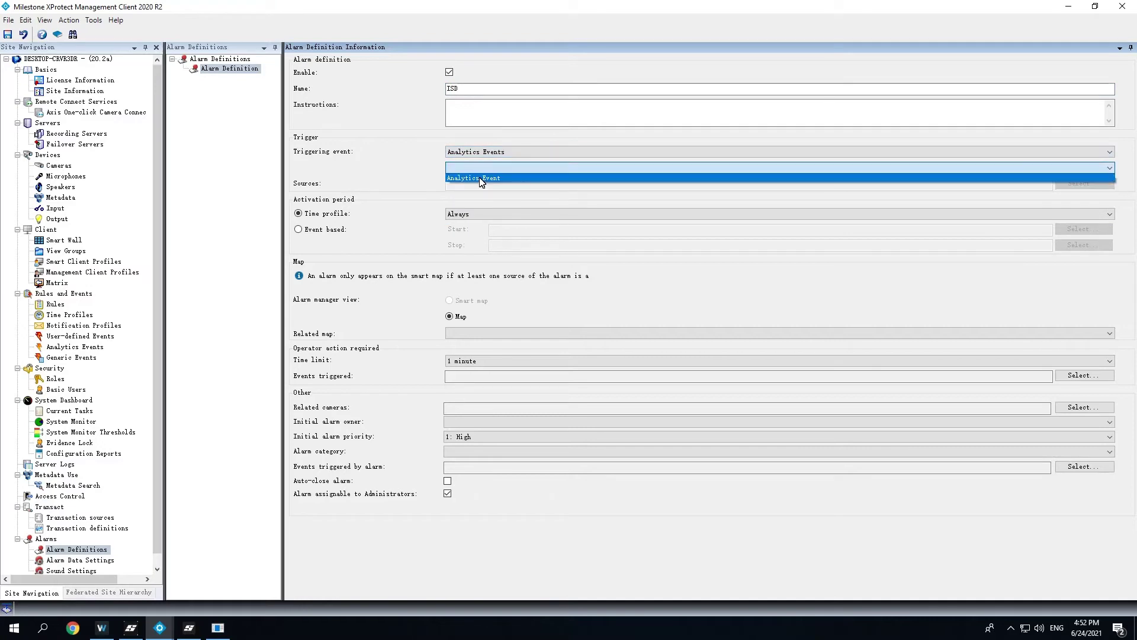
{"action": "left_click", "coordinate": [479, 177]}
{"action": "left_click", "coordinate": [498, 154]}
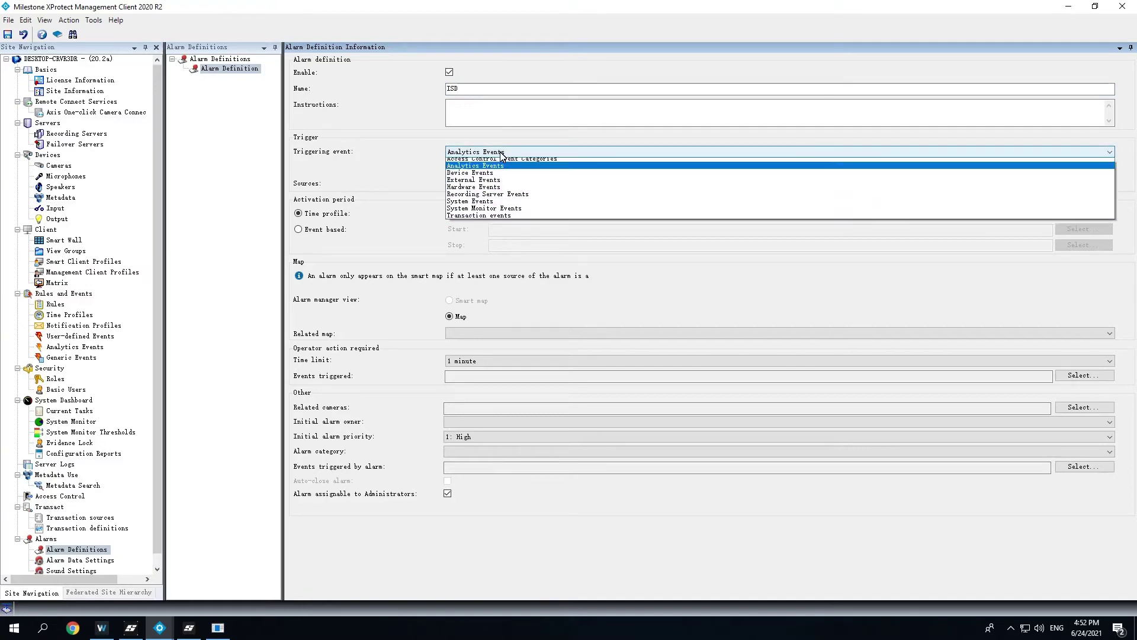
{"action": "left_click", "coordinate": [457, 169]}
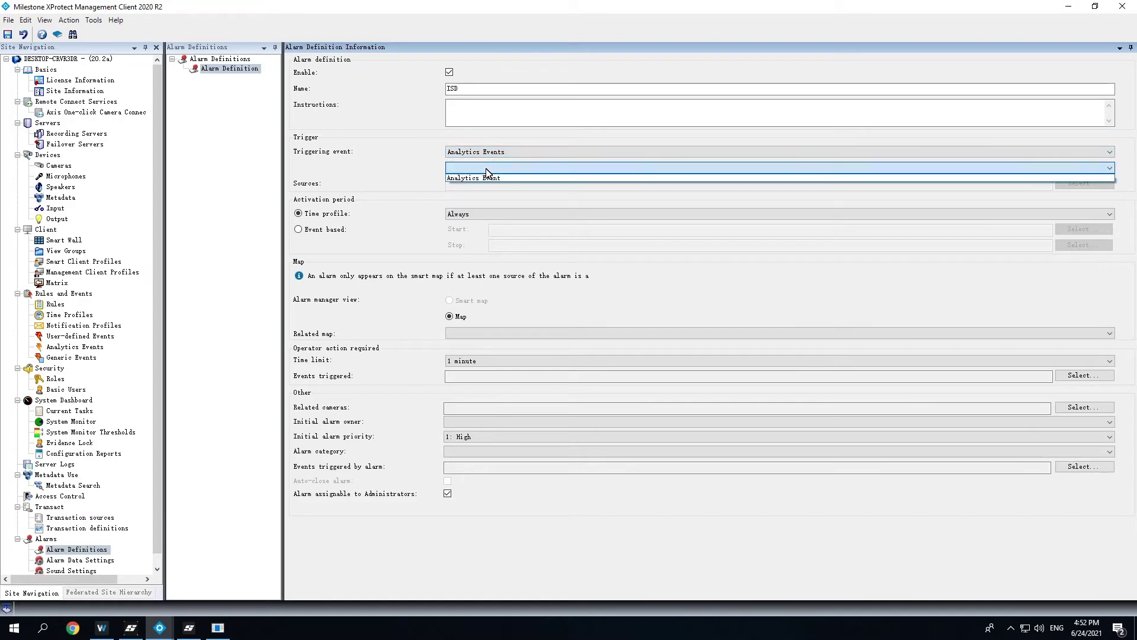
{"action": "left_click", "coordinate": [487, 180]}
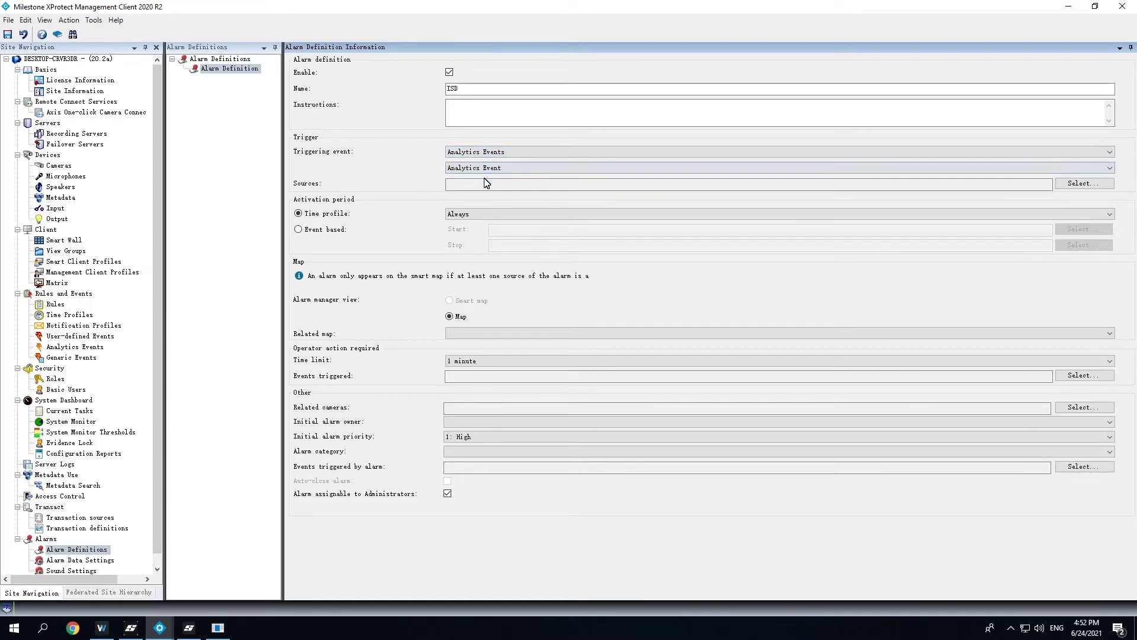
Add Live Camera from the axis group as the alarm's source
{"action": "left_click", "coordinate": [1082, 184]}
{"action": "left_click", "coordinate": [400, 279]}
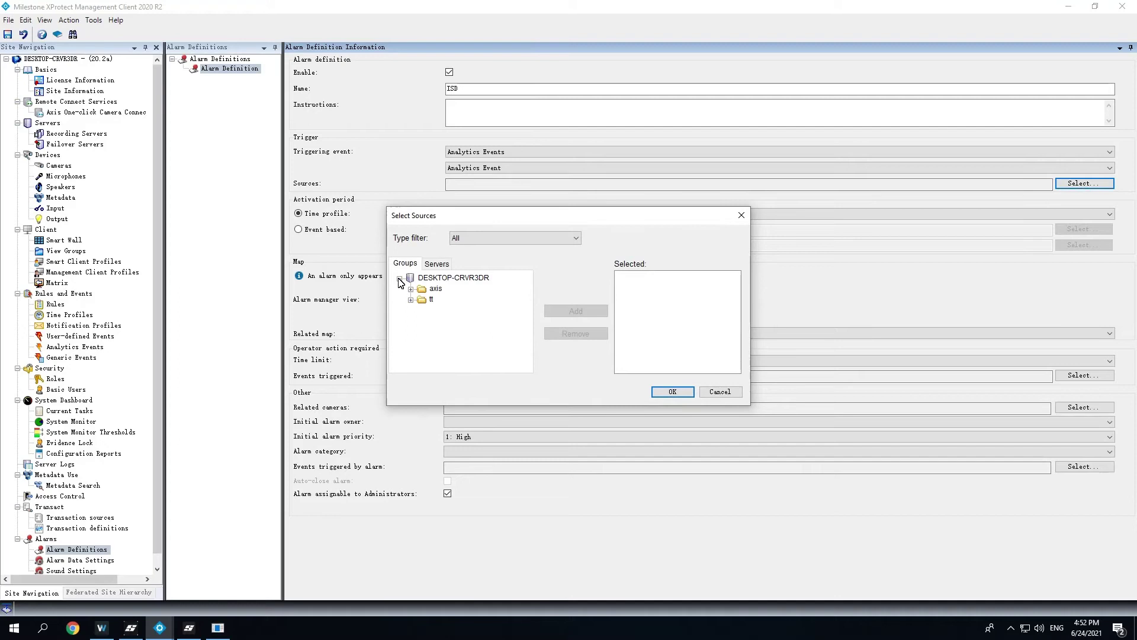
{"action": "left_click", "coordinate": [411, 290]}
{"action": "left_click", "coordinate": [460, 309]}
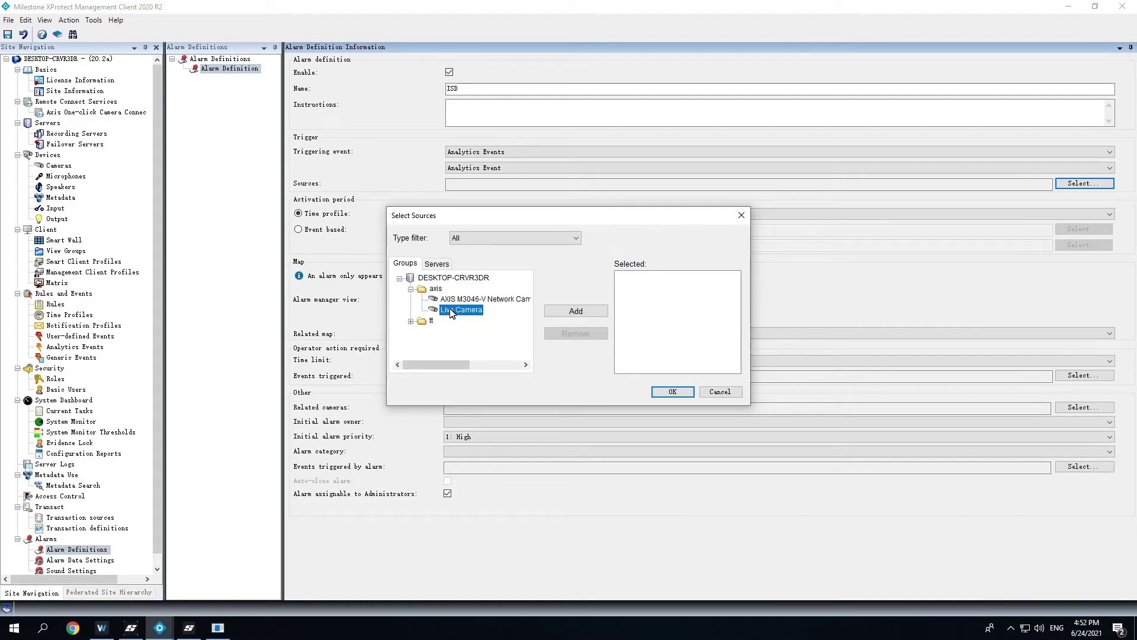
{"action": "left_click", "coordinate": [576, 311]}
{"action": "left_click", "coordinate": [675, 393]}
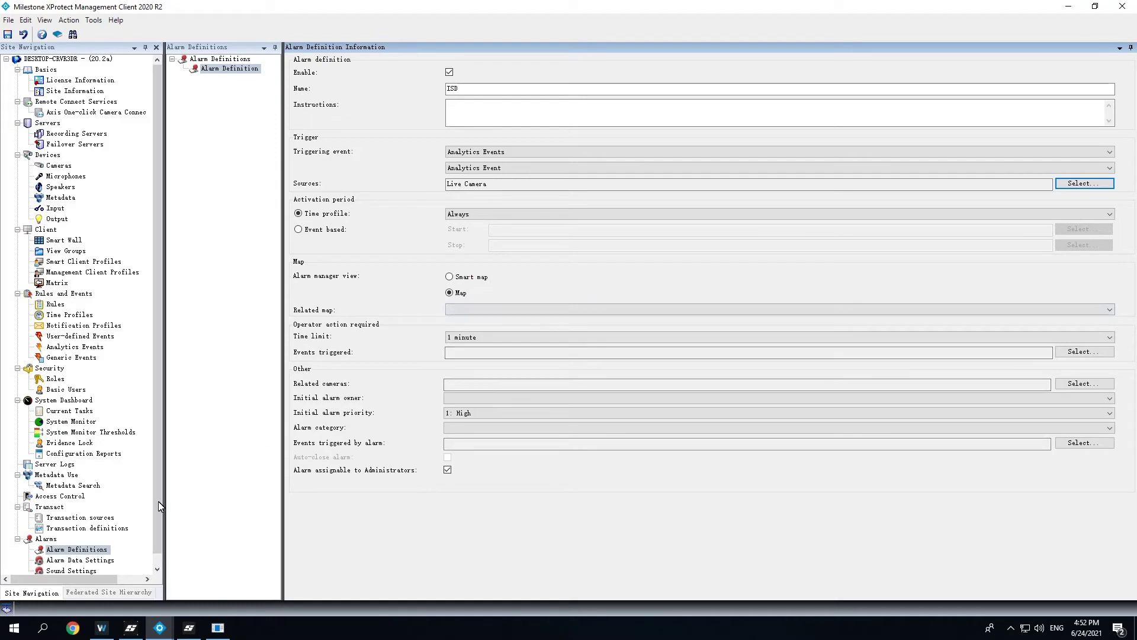
Save the ISD alarm definition, check ISDEvent under Analytics Events, and minimize the client
{"action": "left_click", "coordinate": [95, 561]}
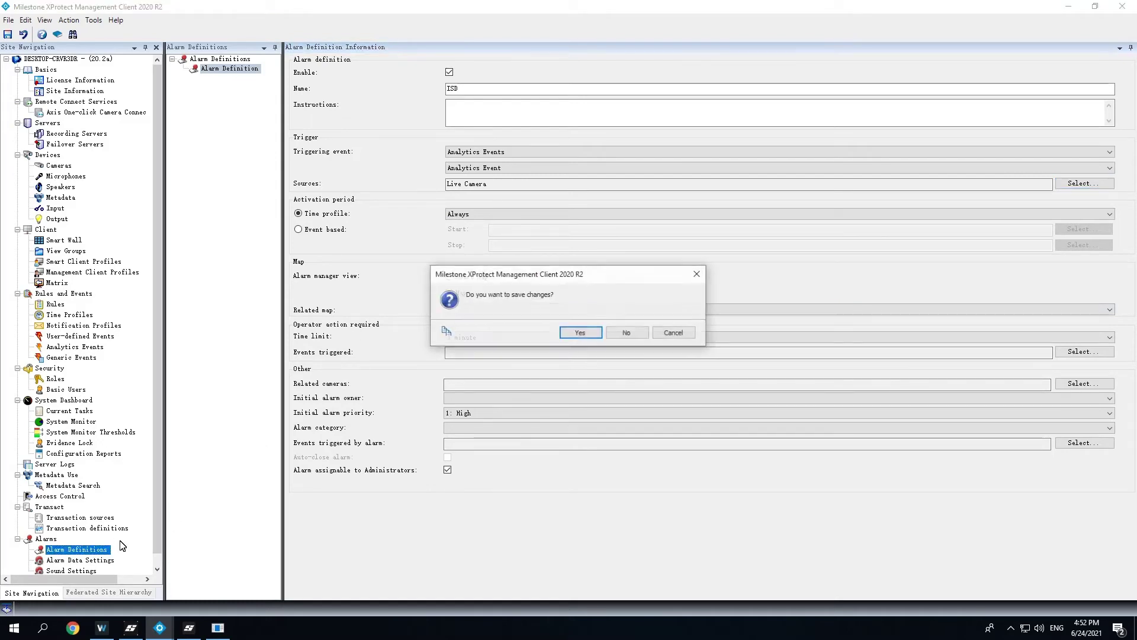
{"action": "left_click", "coordinate": [583, 334]}
{"action": "left_click", "coordinate": [58, 549]}
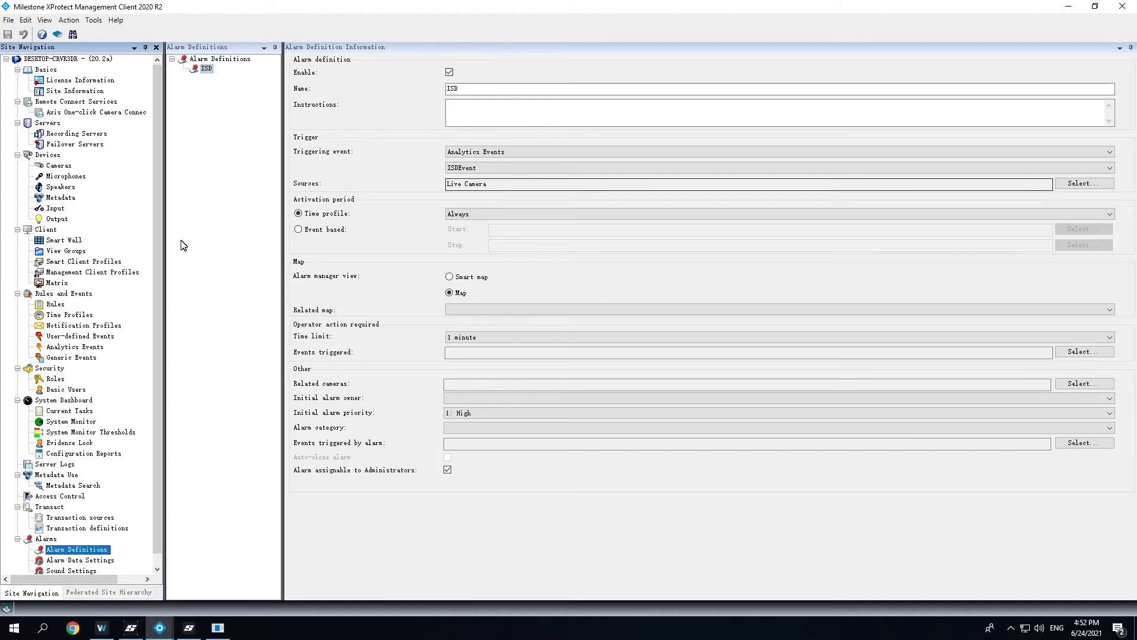
{"action": "left_click", "coordinate": [71, 347]}
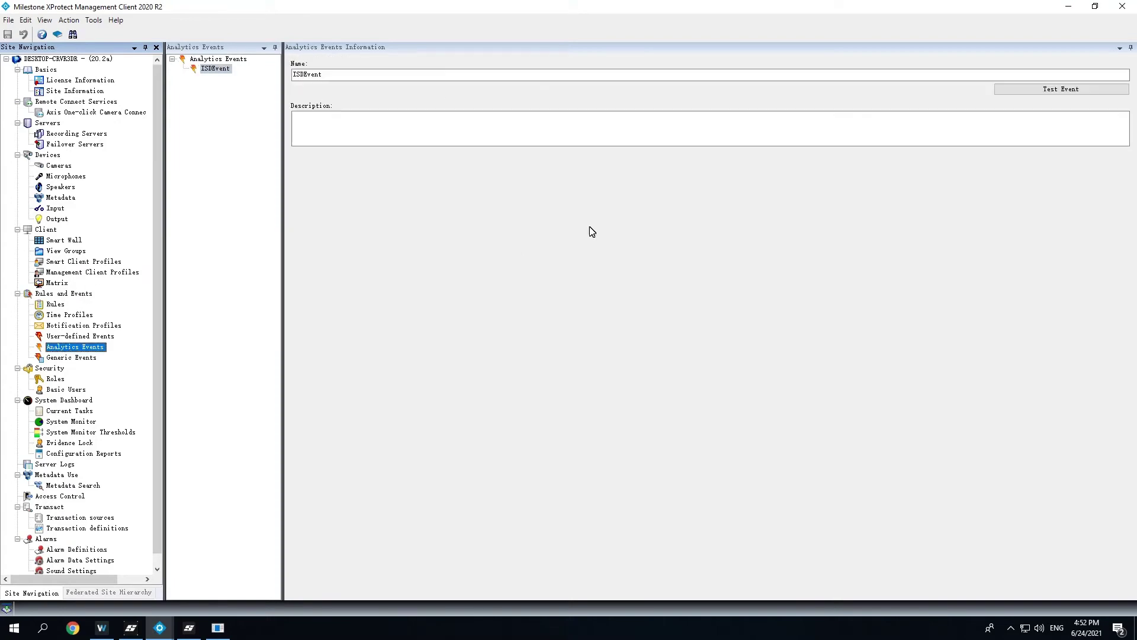
{"action": "left_click", "coordinate": [1069, 7]}
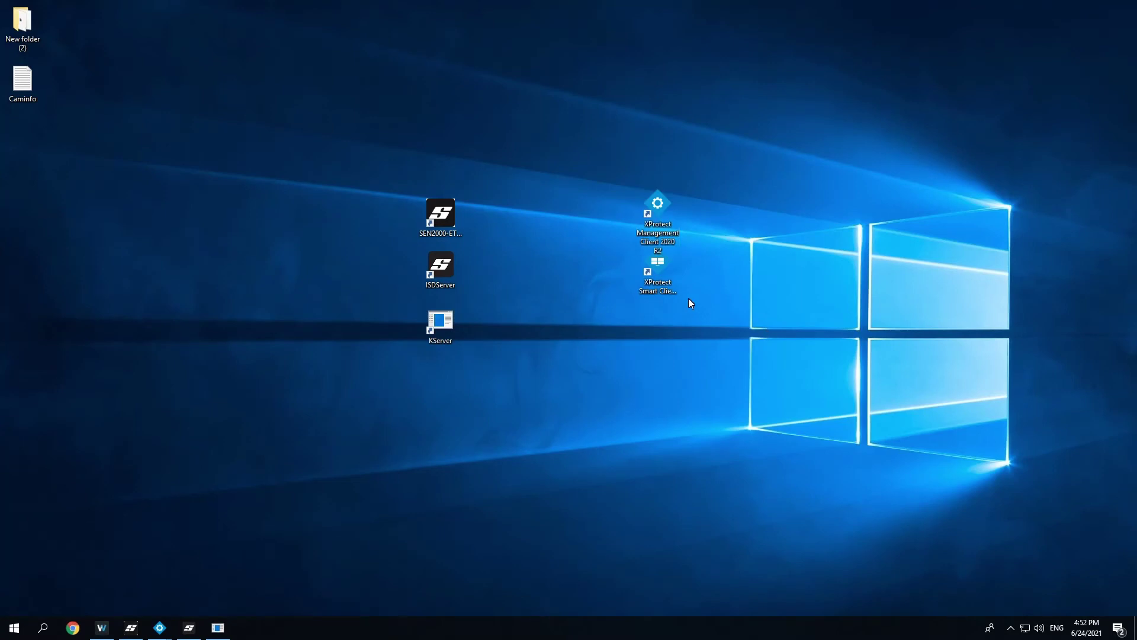
Launch XProtect Smart Client from its desktop shortcut and connect to the server
{"action": "left_click", "coordinate": [656, 273]}
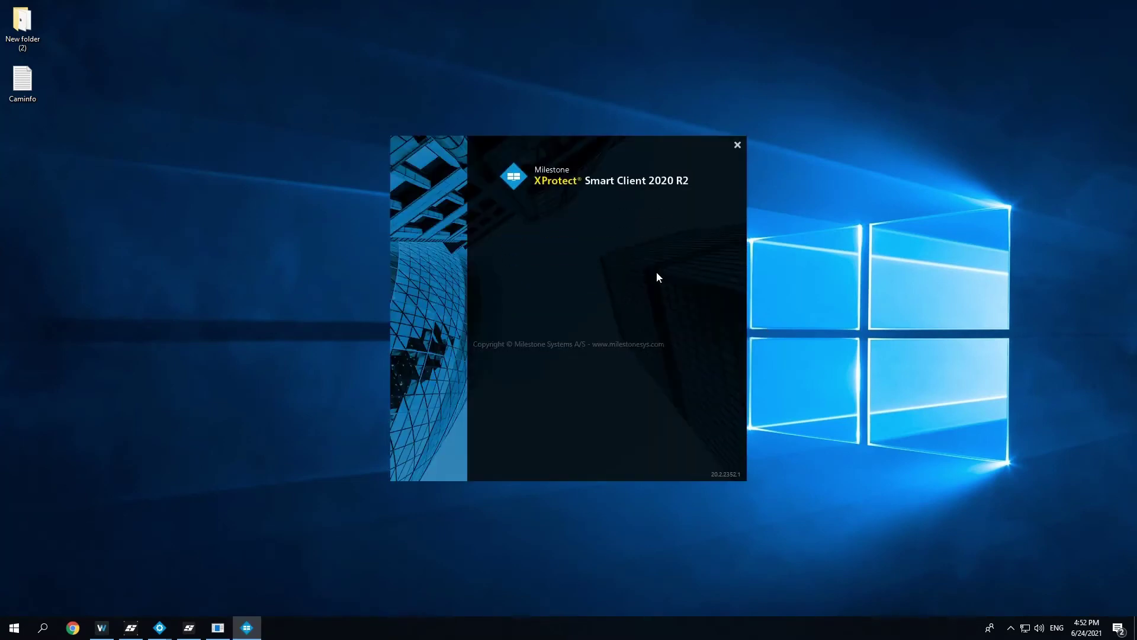
{"action": "left_click", "coordinate": [555, 446]}
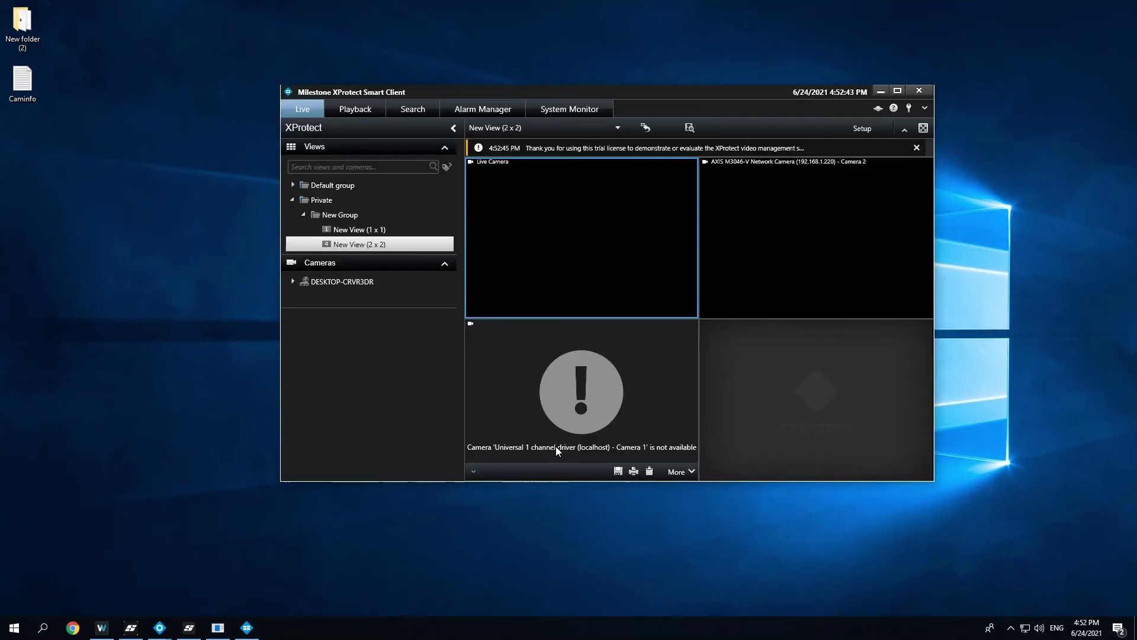
Maximize the Live Camera tile and dismiss the trial license notice
{"action": "double_click", "coordinate": [623, 246]}
{"action": "mouse_move", "coordinate": [653, 311]}
{"action": "mouse_move", "coordinate": [578, 294]}
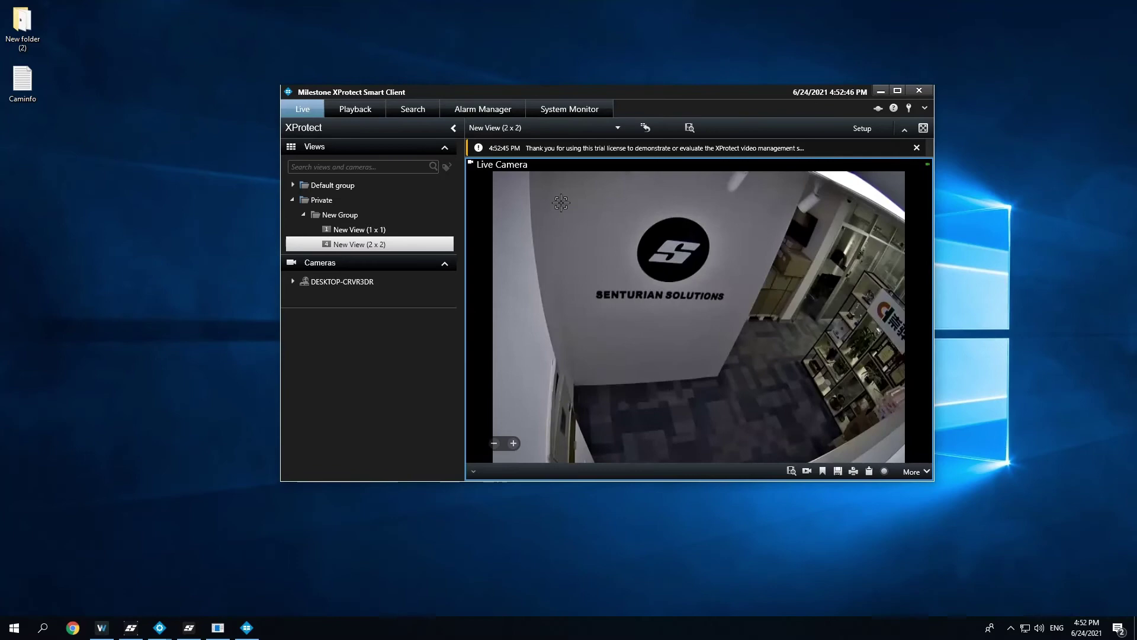
{"action": "left_click", "coordinate": [914, 147]}
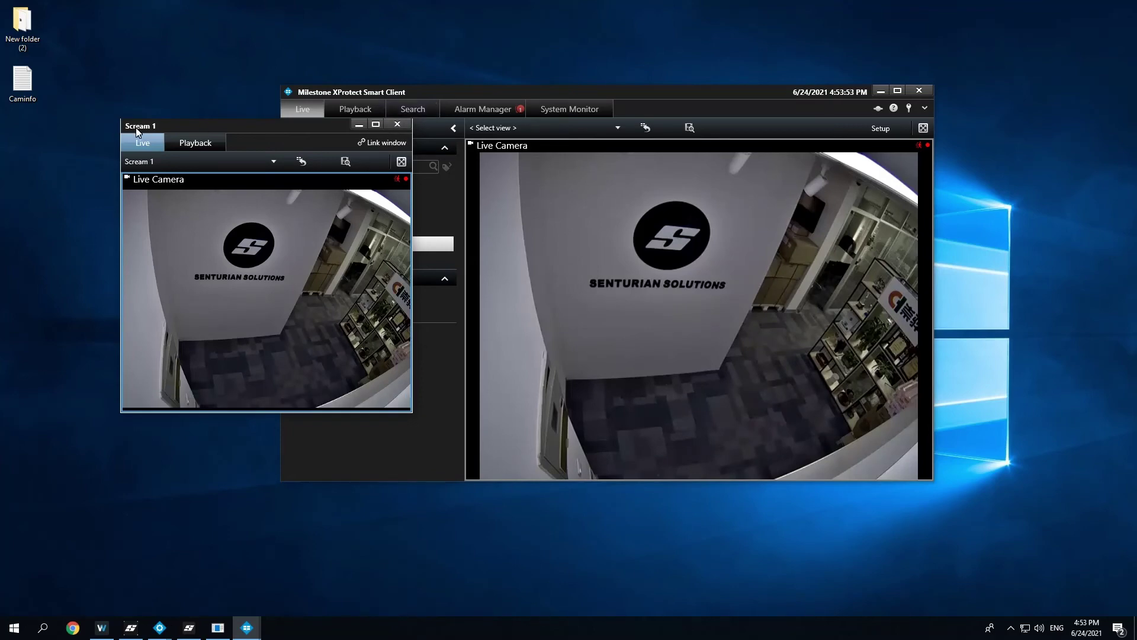
Close the Scream 1 pop-up and review alarm 1154's details in Alarm Manager
{"action": "left_click", "coordinate": [396, 125]}
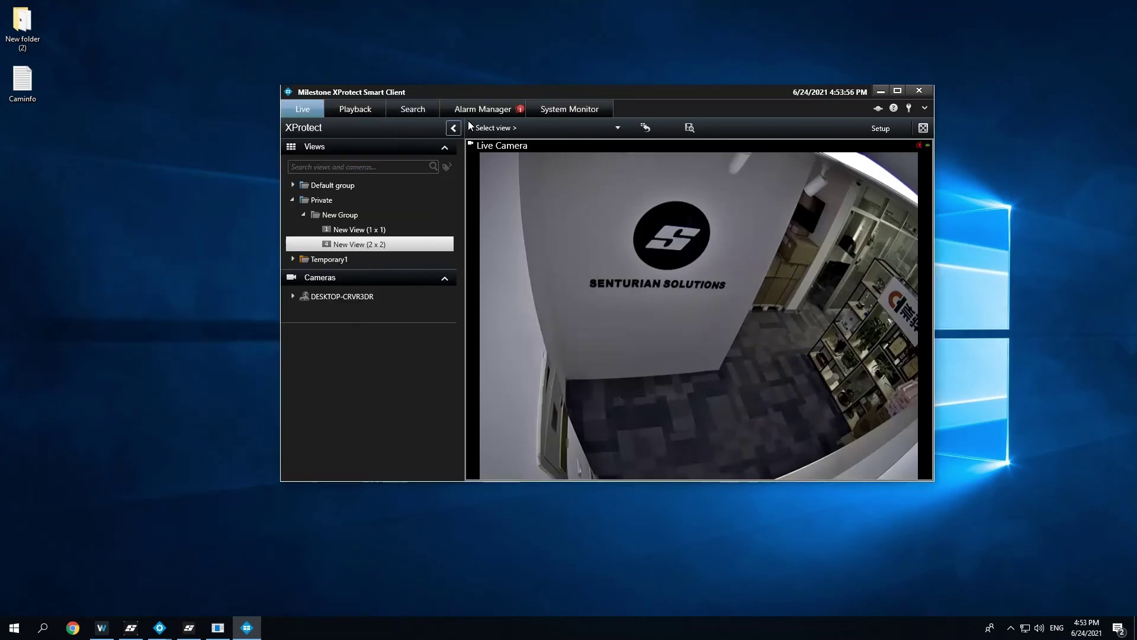
{"action": "left_click", "coordinate": [491, 106]}
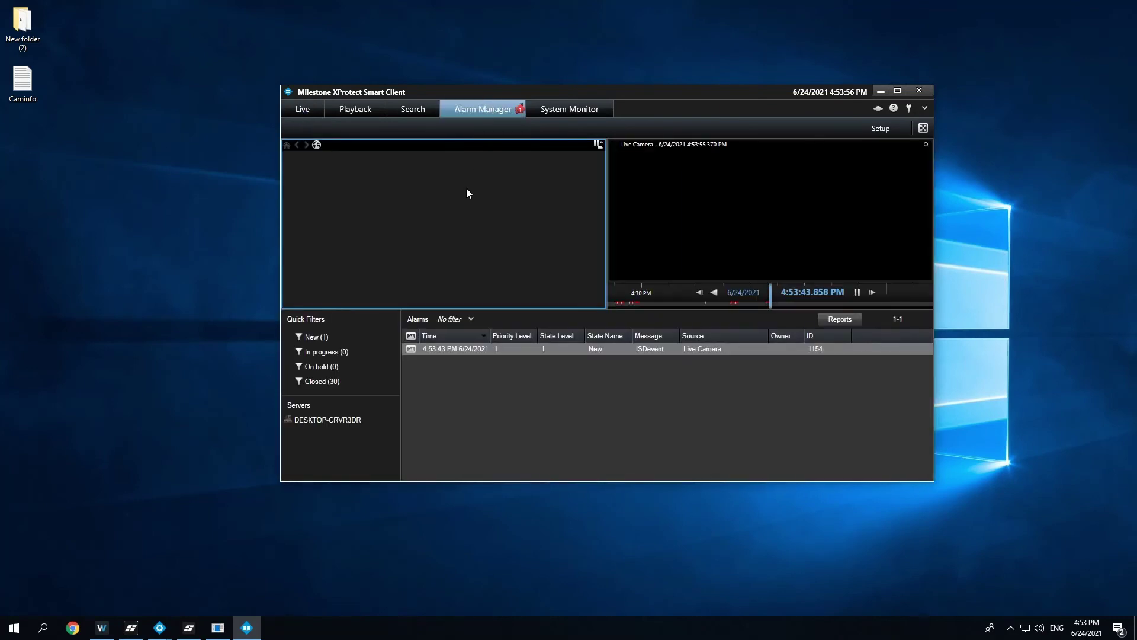
{"action": "left_click", "coordinate": [523, 348]}
{"action": "double_click", "coordinate": [524, 348]}
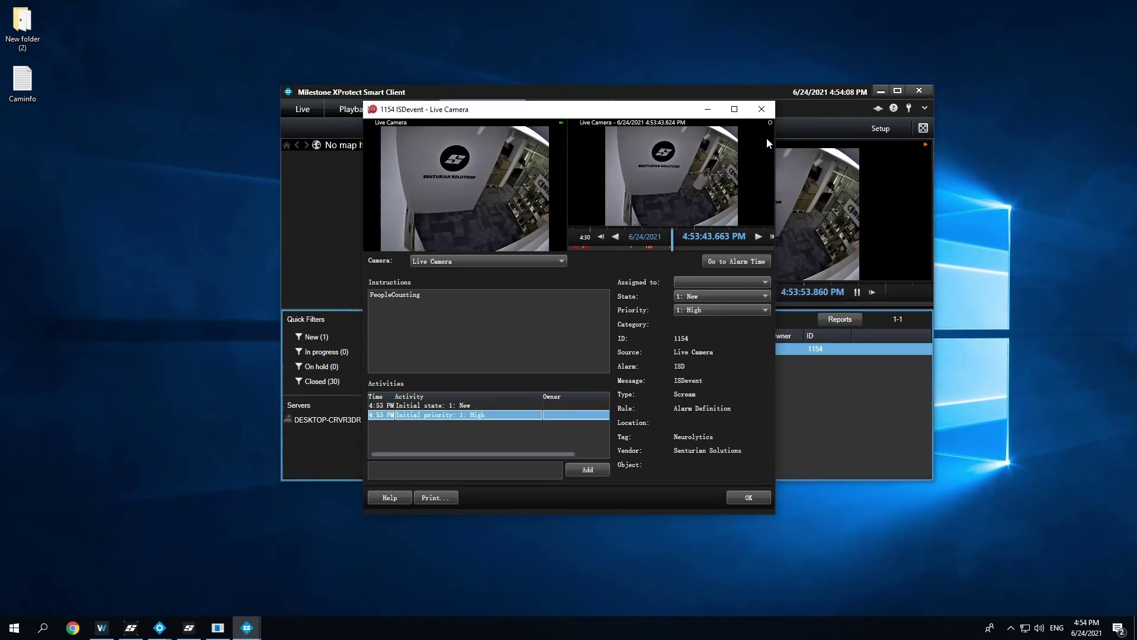
{"action": "left_click", "coordinate": [761, 109]}
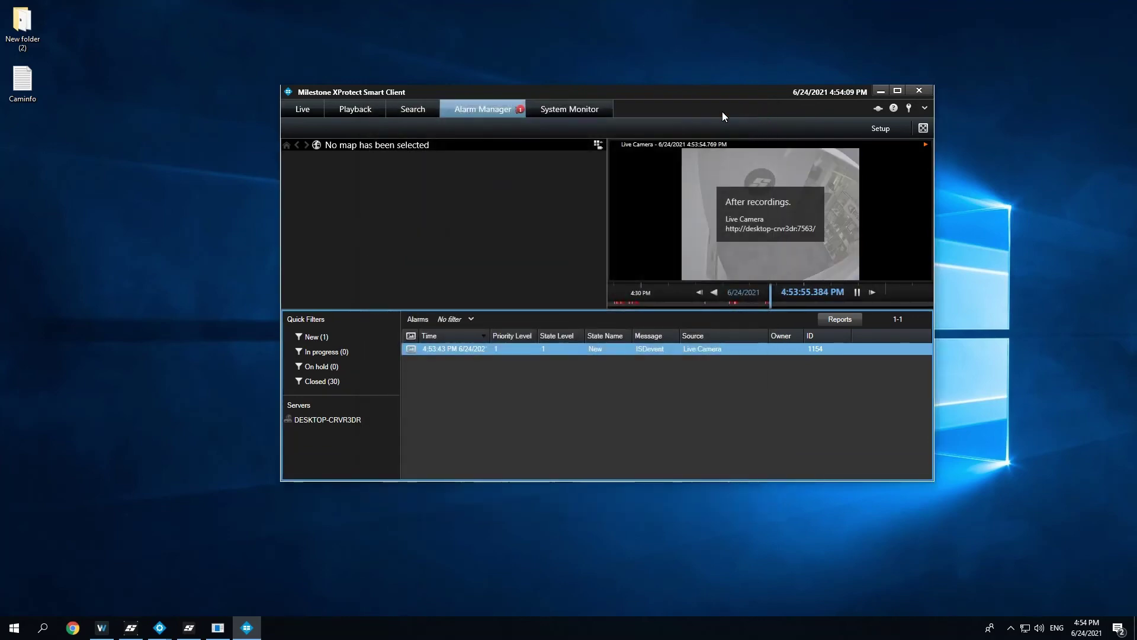
Return to Live, maximize Live Camera, and close the Help me 2 alarm pop-up
{"action": "left_click", "coordinate": [305, 111]}
{"action": "double_click", "coordinate": [522, 241]}
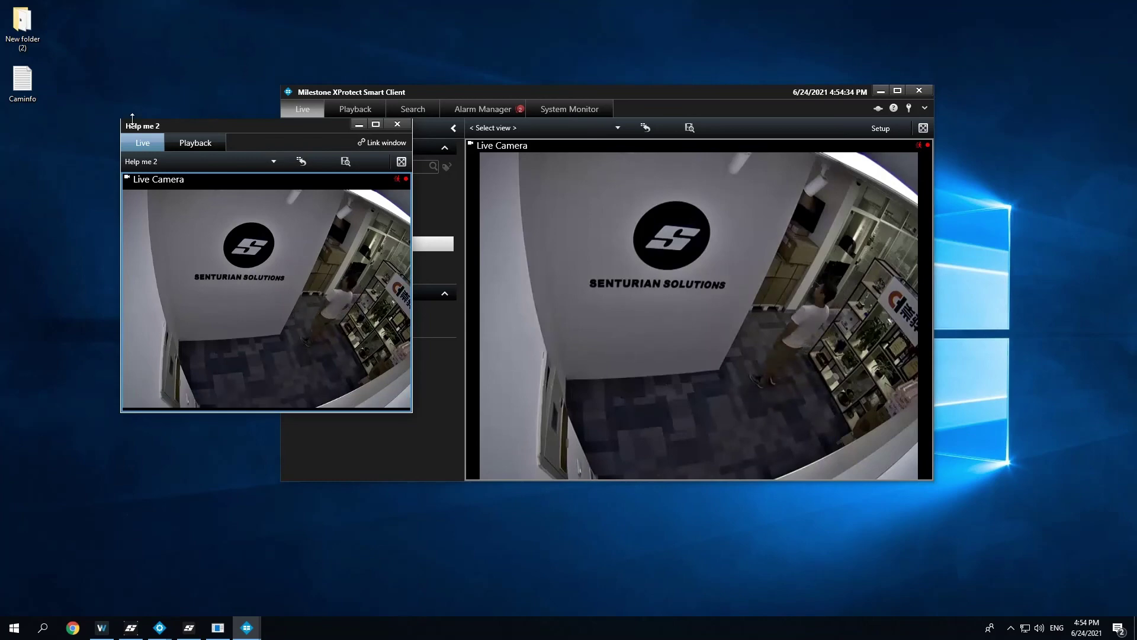
{"action": "left_click", "coordinate": [389, 123]}
Play the recording of High-priority 'Help me' alarm 1155 from Live Camera, then minimize Smart Client
{"action": "left_click", "coordinate": [491, 111]}
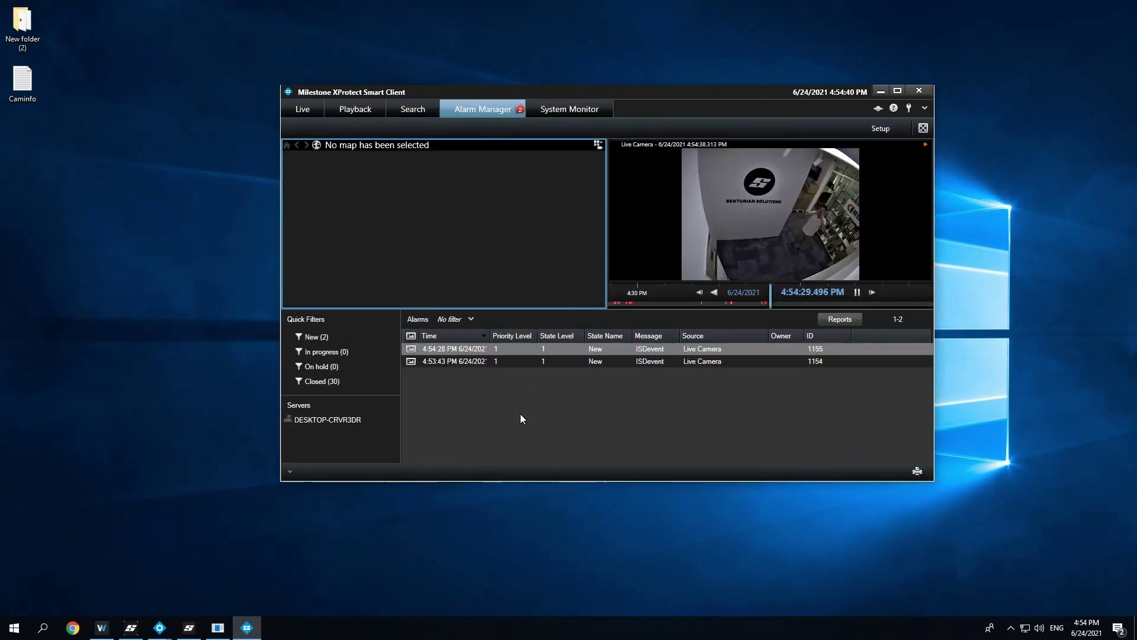
{"action": "double_click", "coordinate": [497, 349]}
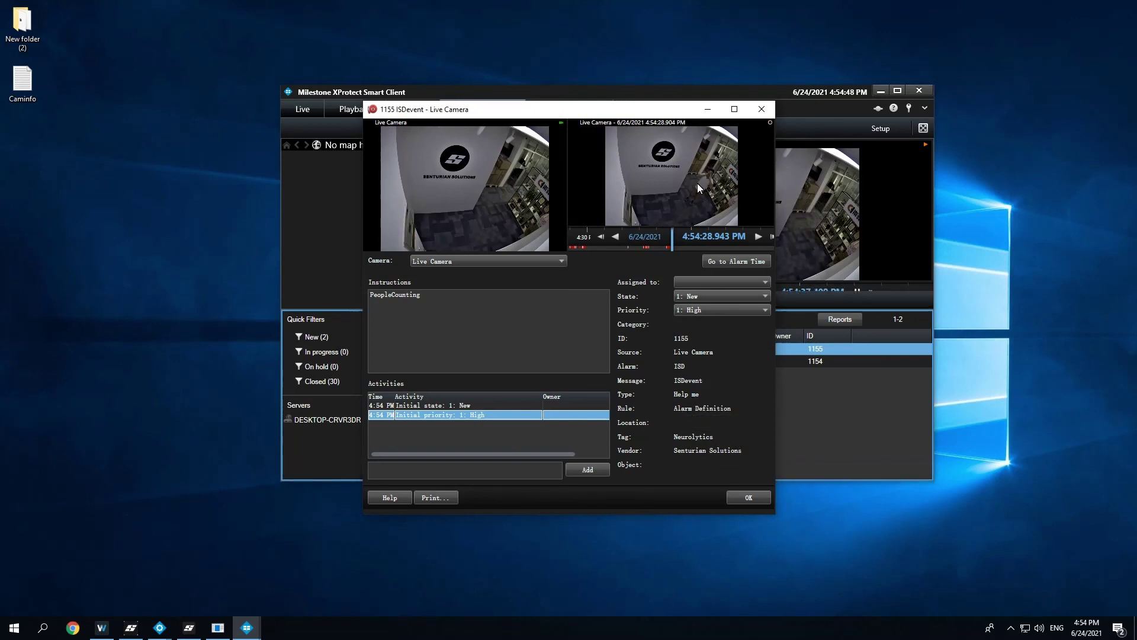
{"action": "left_click", "coordinate": [758, 238]}
{"action": "left_click", "coordinate": [761, 109]}
{"action": "left_click", "coordinate": [878, 91]}
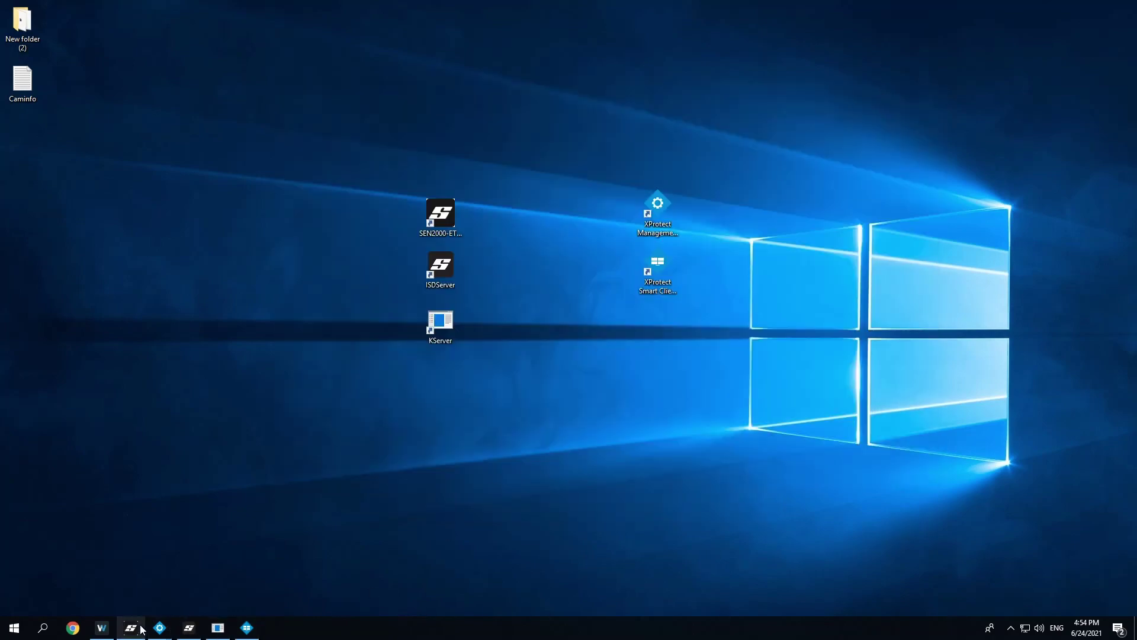